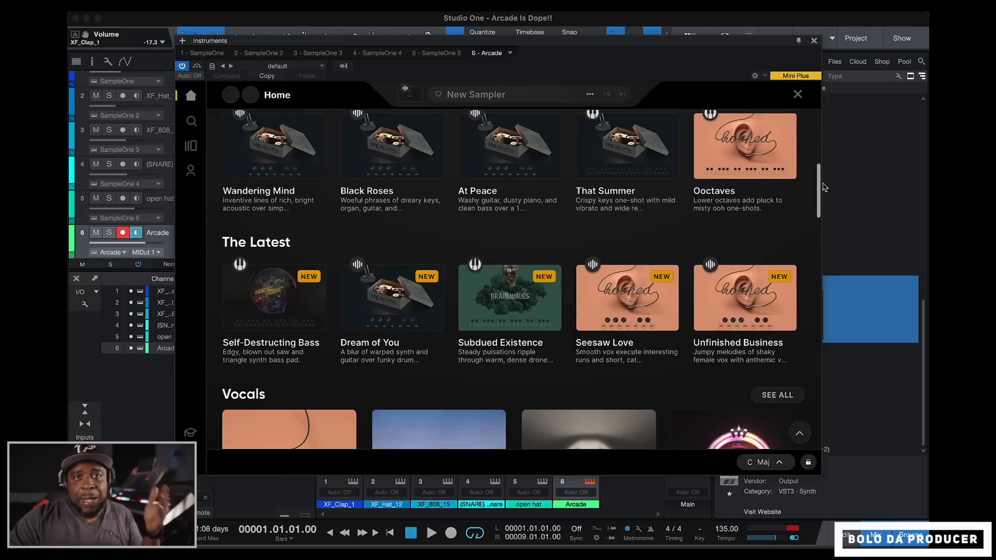
- Open the Downtime line from Chill Vibes and look over its samplers
left_click_drag(825, 186, 825, 245)
mouse_move(317, 270)
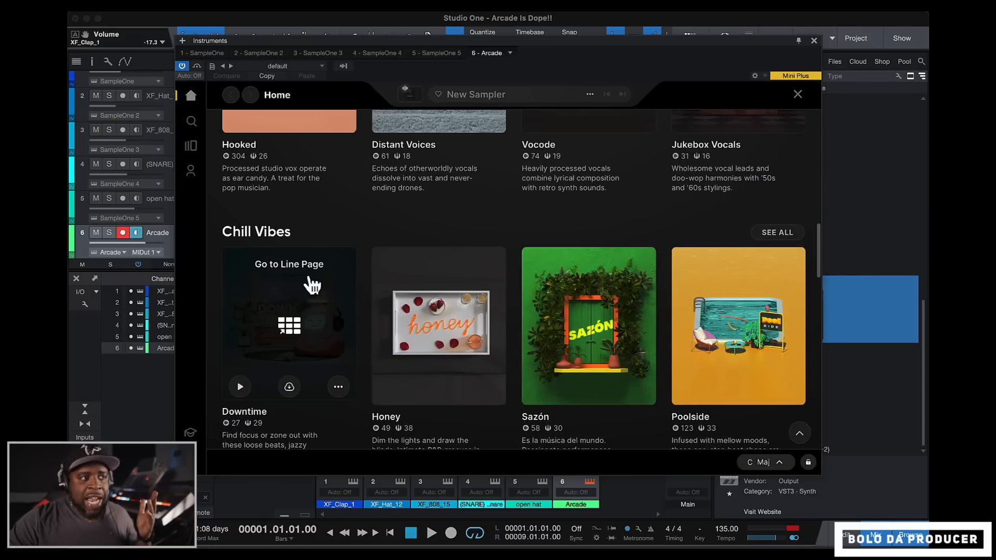
left_click(299, 307)
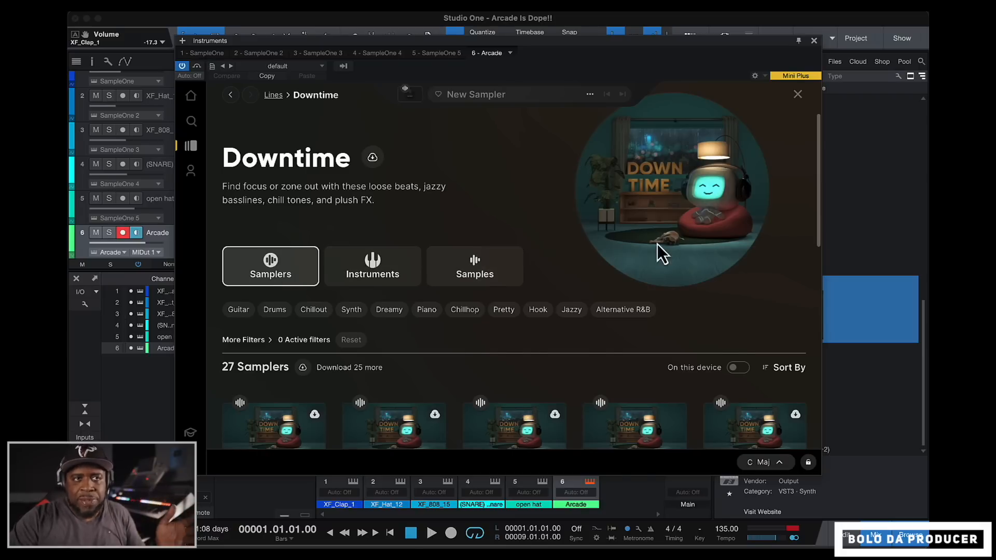
scroll(646, 245, "down", 3)
mouse_move(324, 307)
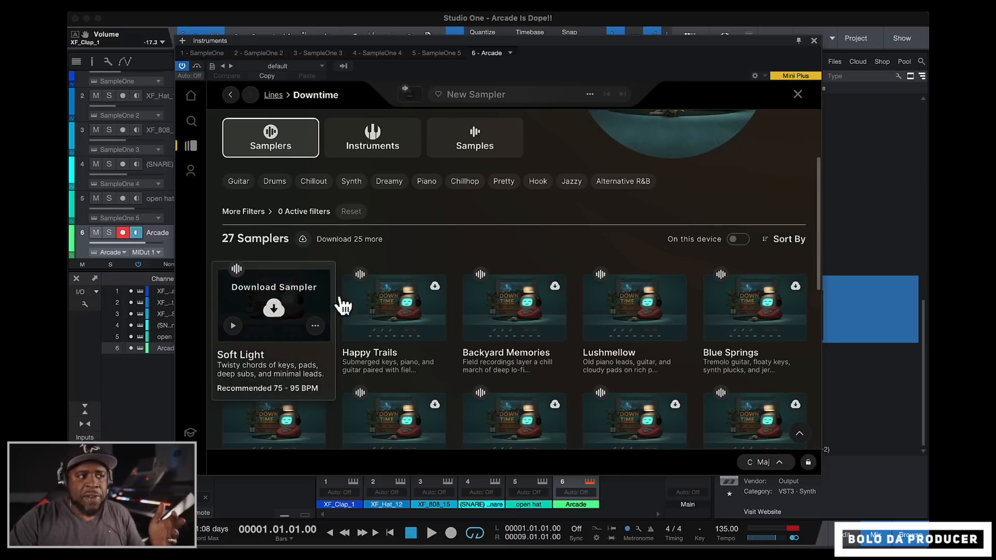
mouse_move(609, 320)
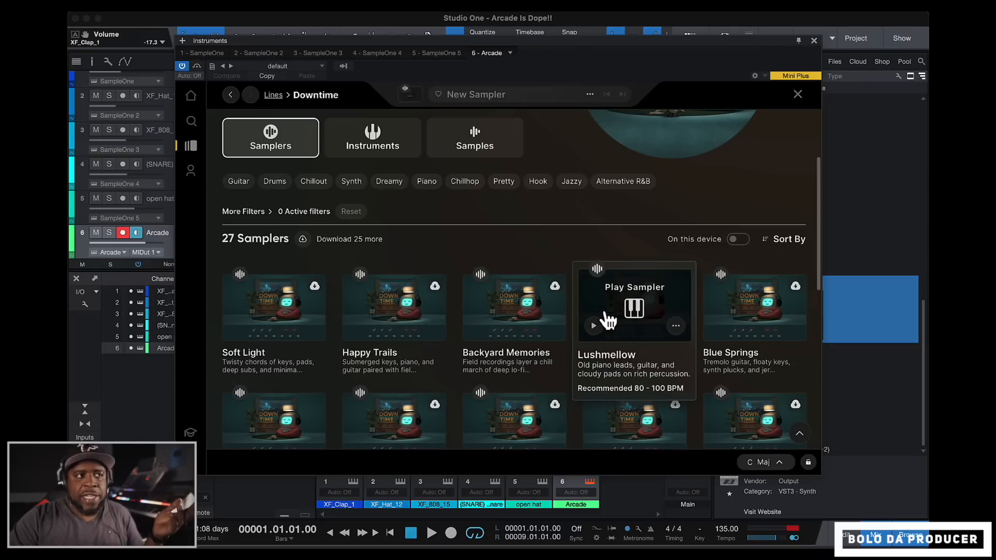
- Look through the Downtime line's instruments, such as Timelapse and Swell Bell, and return to its samplers
left_click(383, 147)
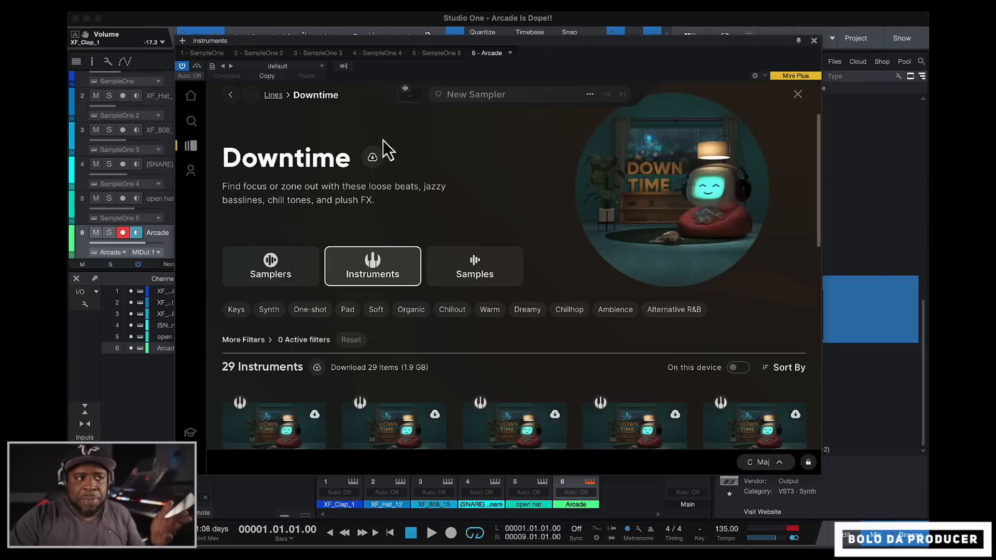
scroll(819, 145, "down", 3)
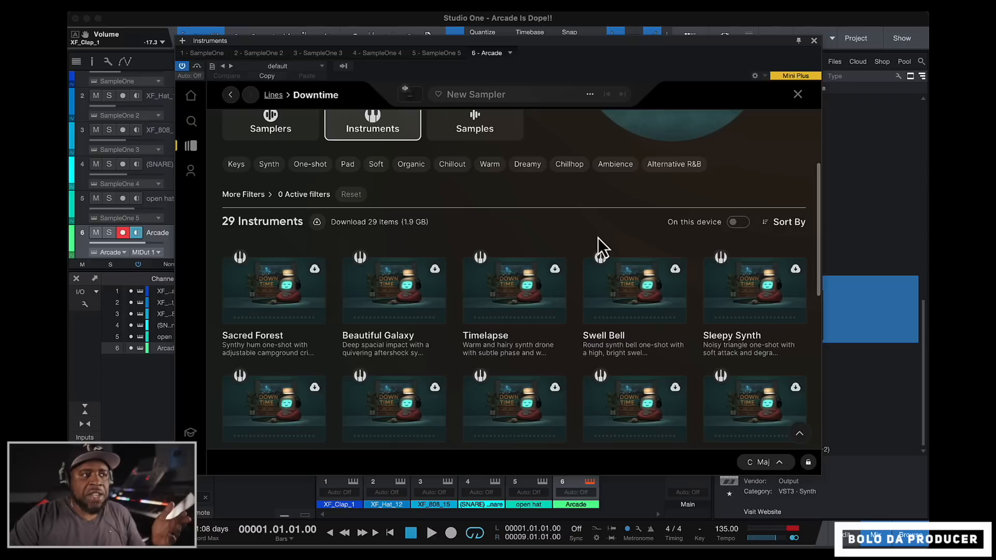
mouse_move(272, 307)
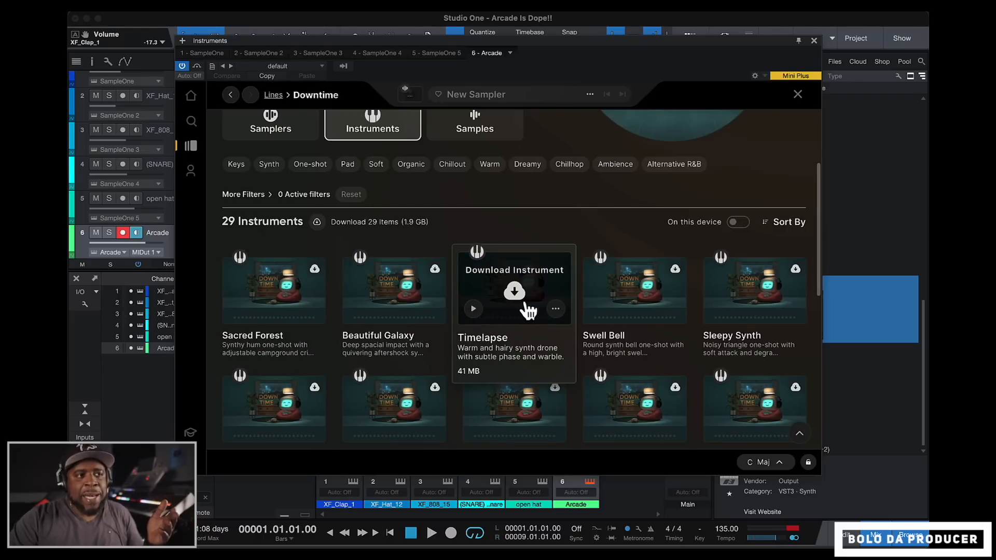
mouse_move(627, 309)
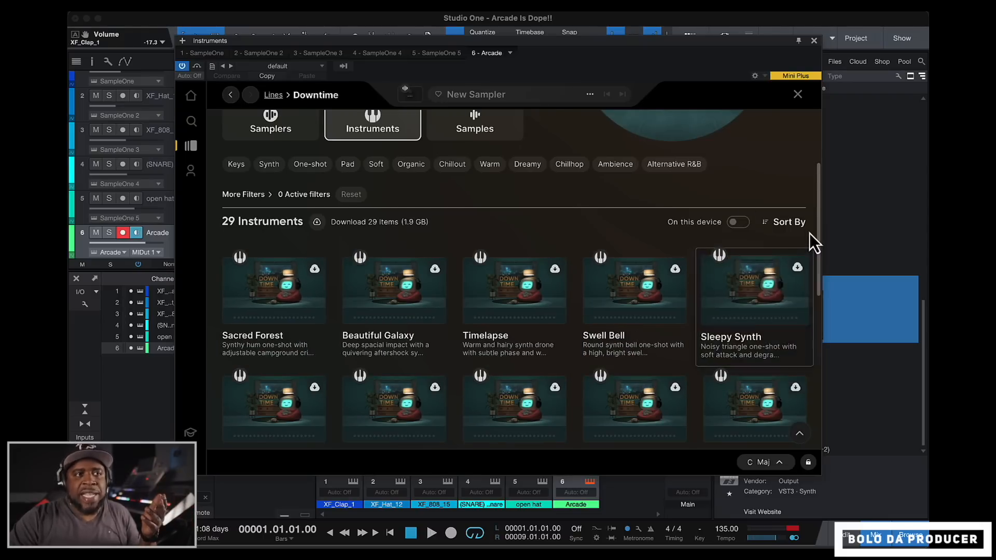
scroll(809, 233, "up", 3)
left_click(281, 262)
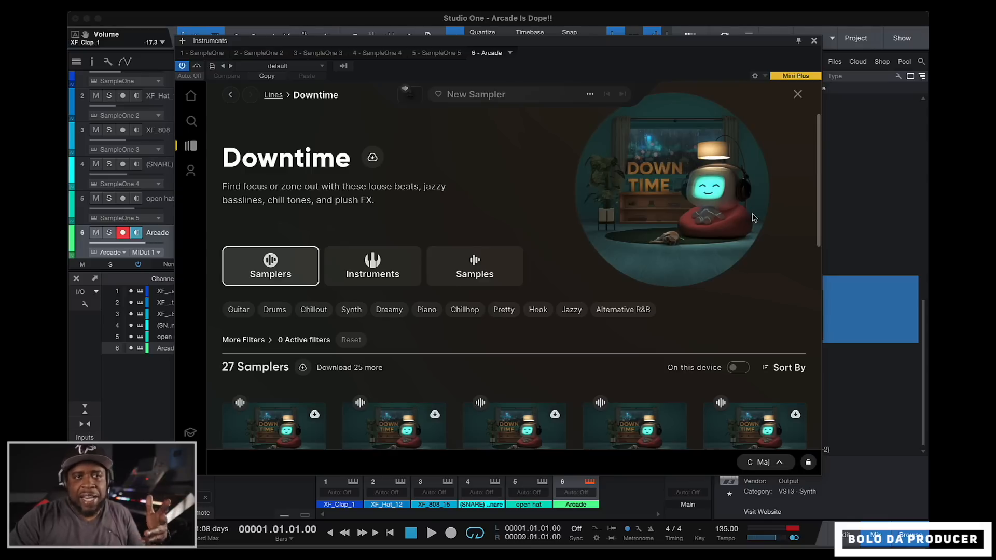
- Compare the Downtime line's instruments and individual samples, ending on the samplers list
left_click(364, 275)
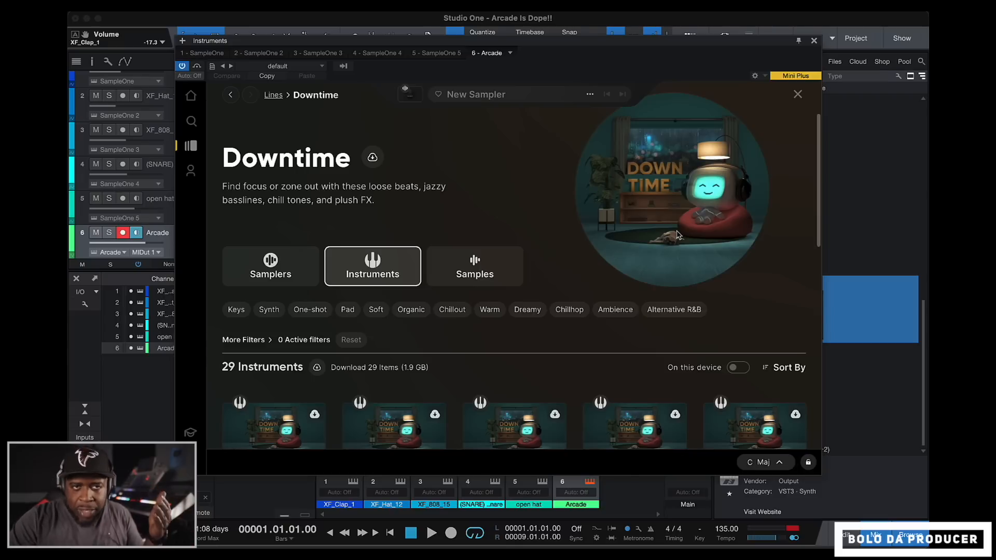
scroll(820, 225, "down", 1)
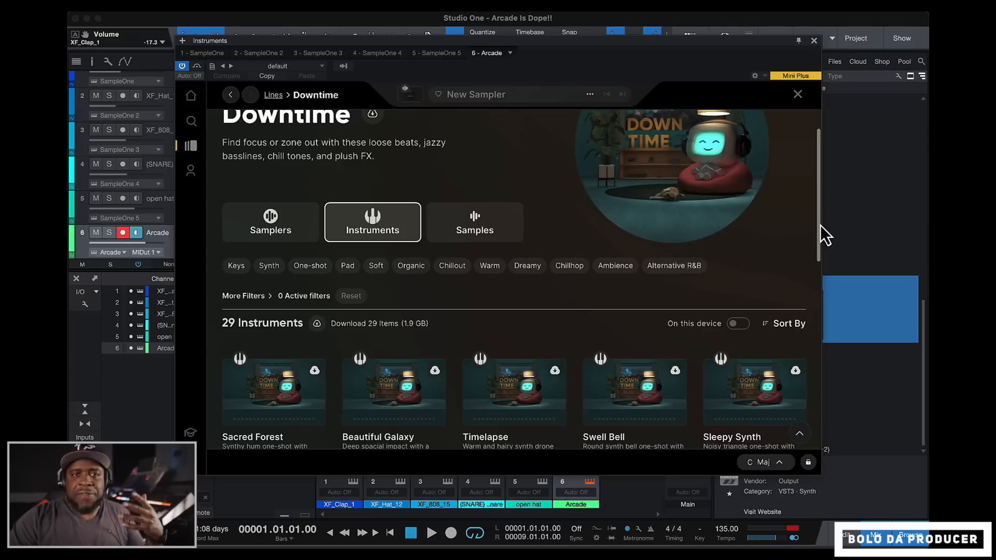
left_click(474, 223)
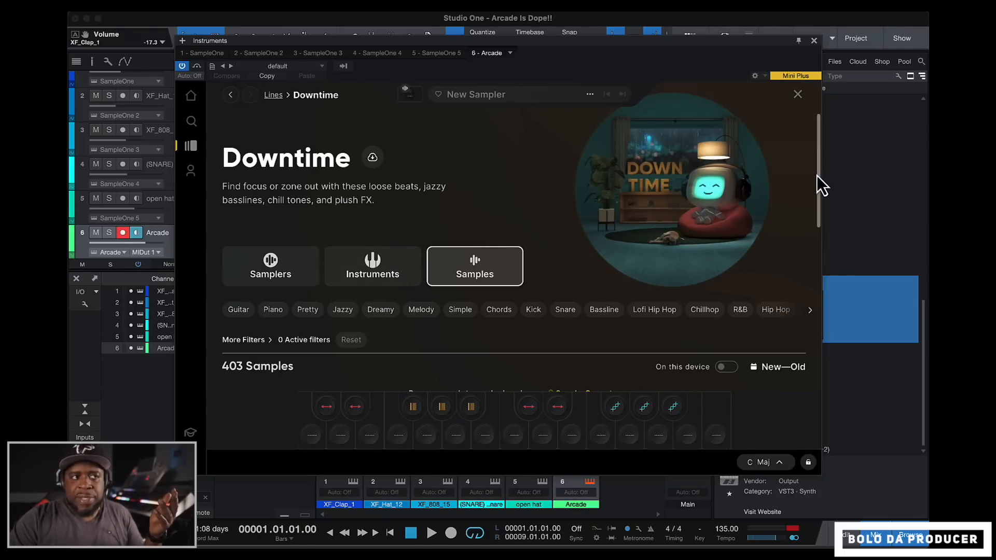
scroll(820, 208, "down", 6)
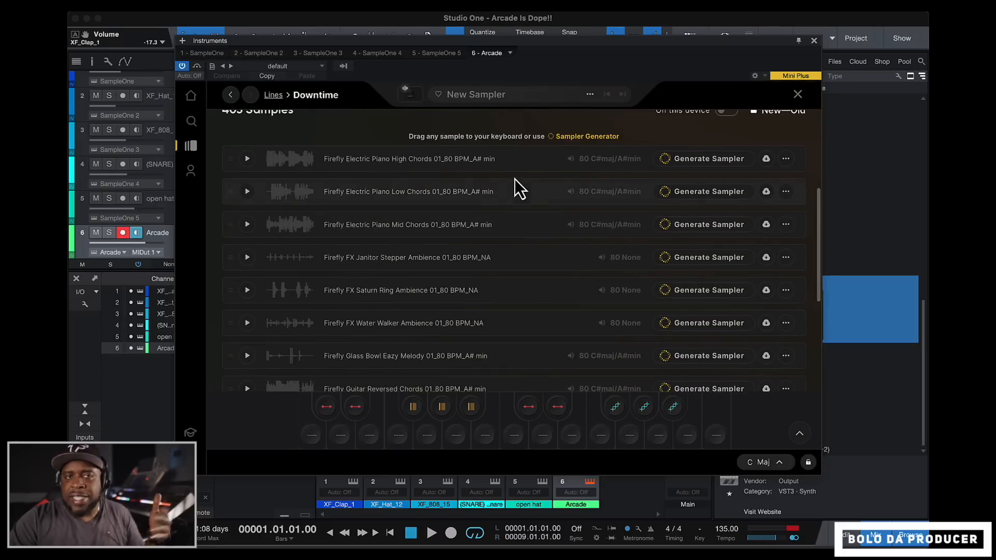
scroll(818, 150, "up", 6)
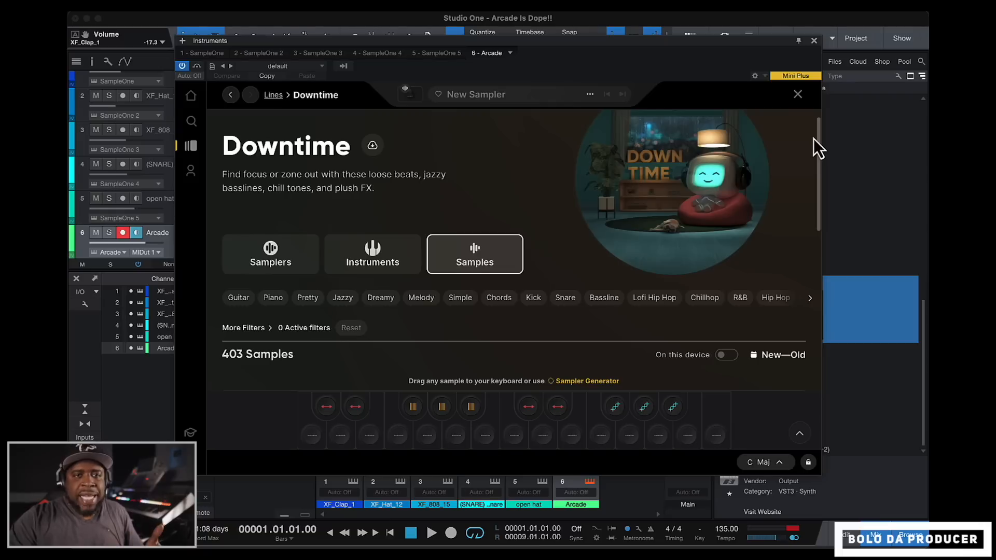
left_click(293, 264)
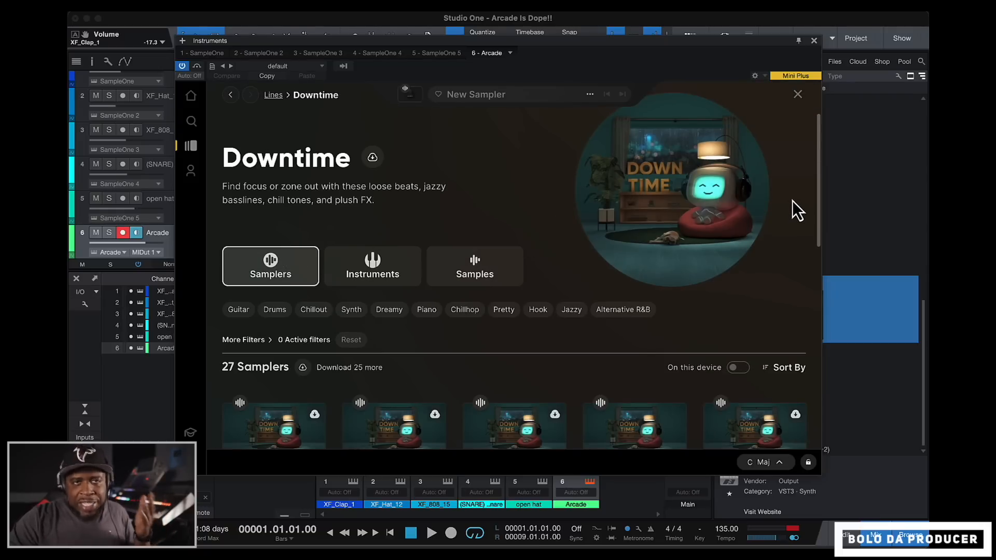
- Preview the Pleasant Drift sampler in the Downtime line, and download and load it
left_click_drag(818, 189, 824, 274)
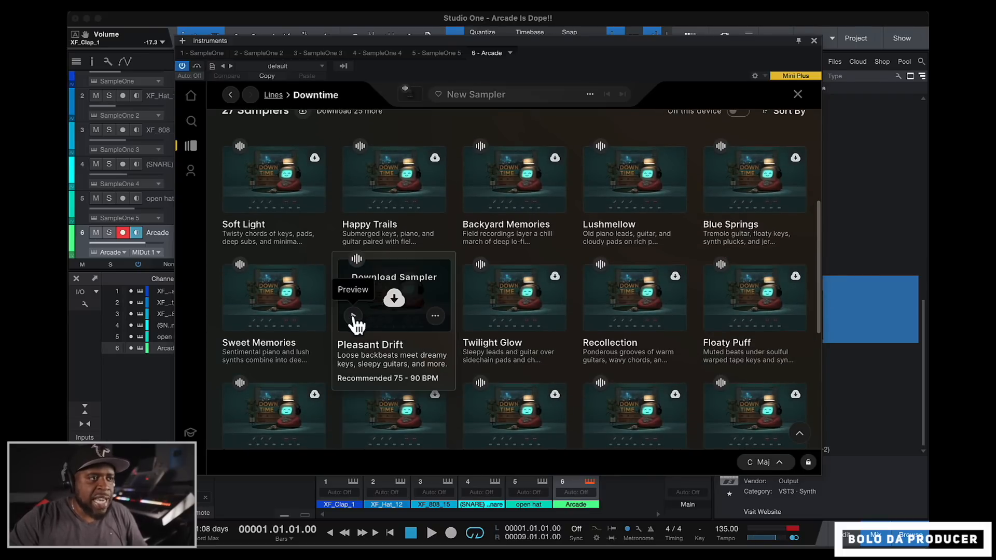
left_click(354, 317)
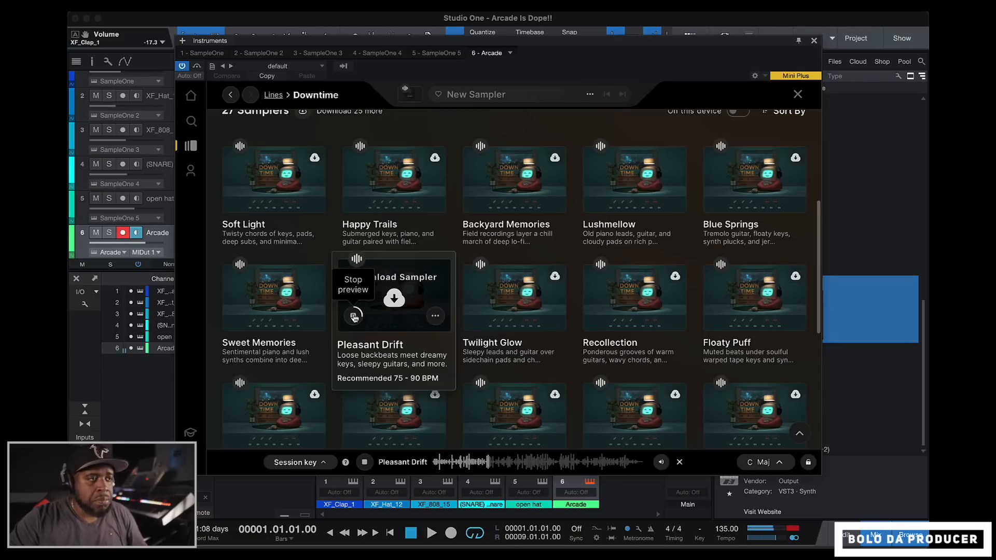
left_click(375, 291)
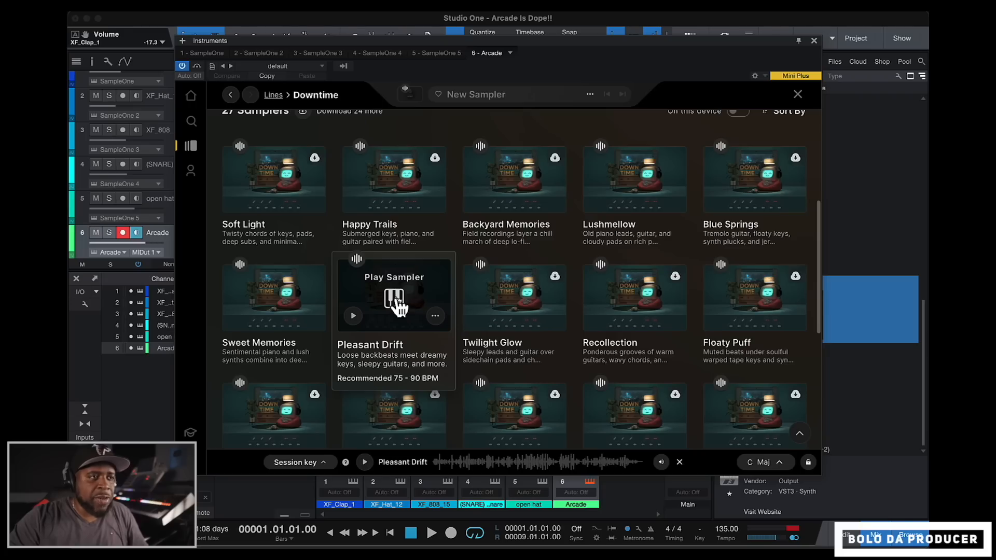
left_click(394, 301)
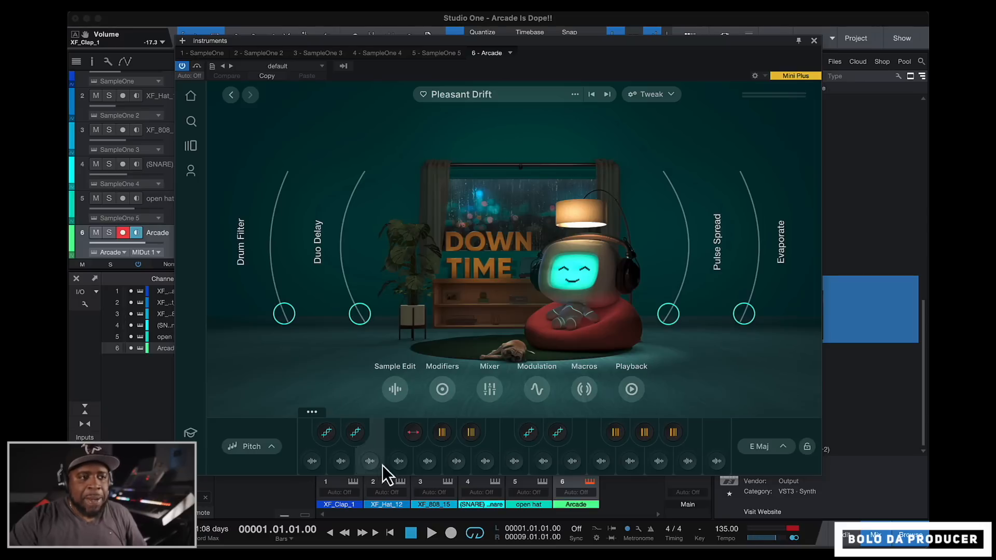
- Audition the highest sample key and the red modifier key, and check the parameters assigned to the Drum Filter macro
left_click(712, 461)
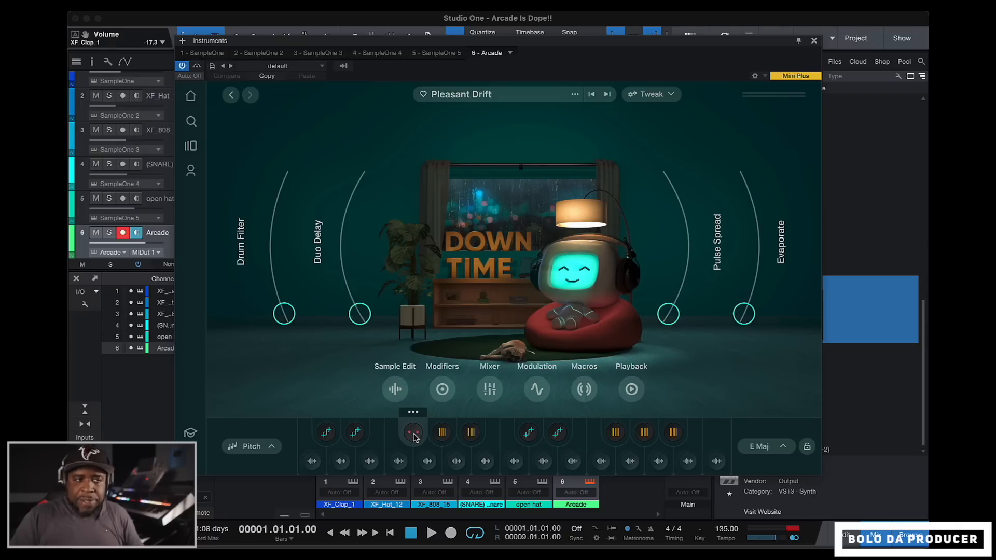
left_click(414, 433)
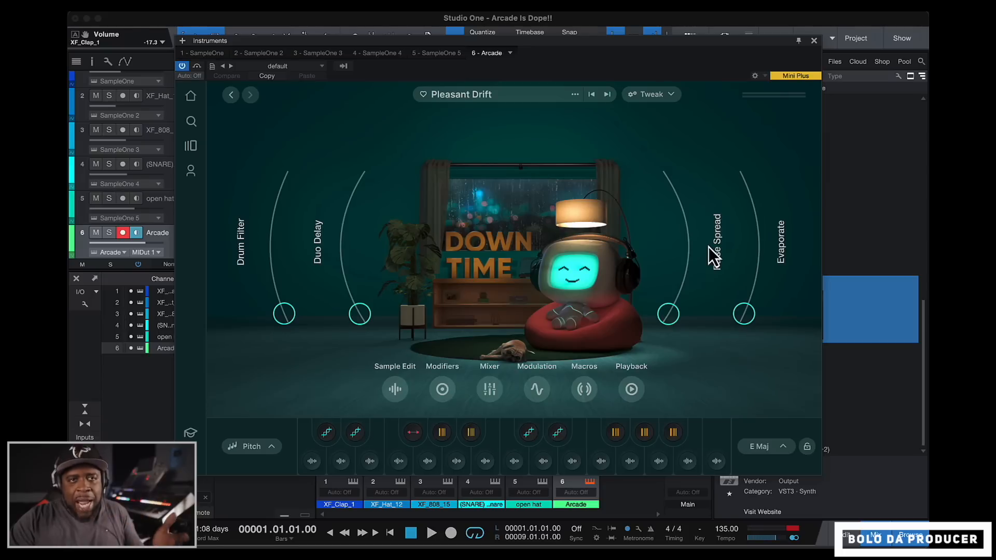
left_click(584, 390)
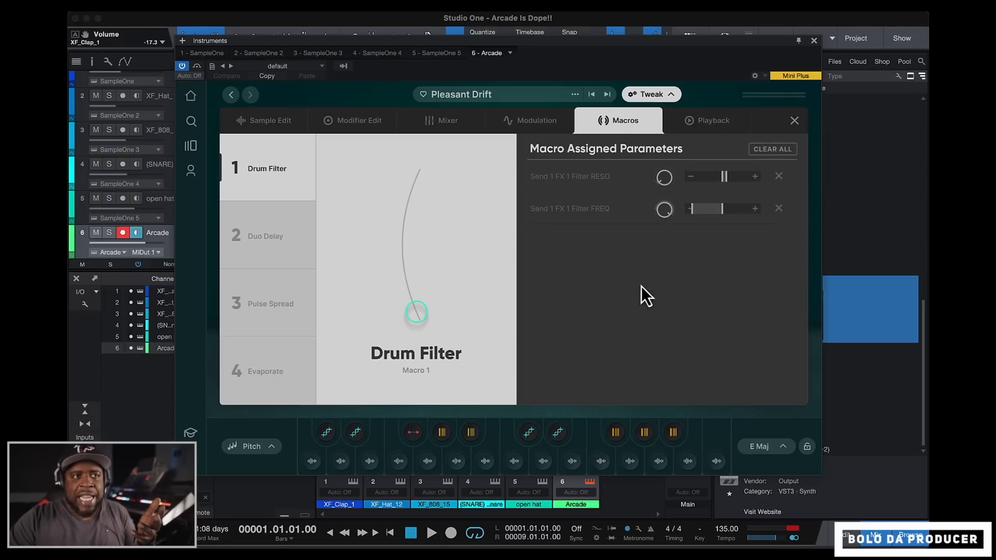
left_click(794, 121)
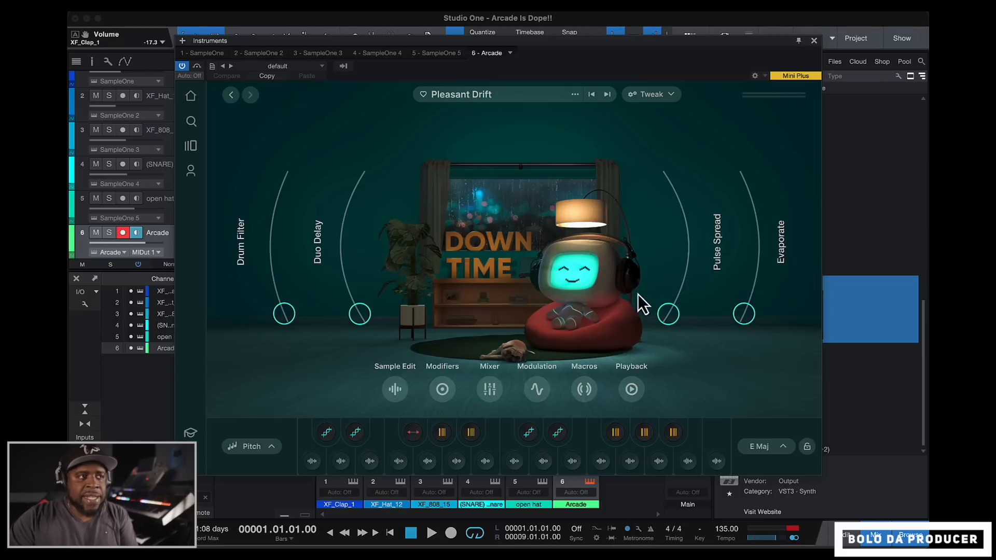
- Try the Duo Delay macro at about 0.51 and return it to 0
left_click_drag(347, 320, 353, 284)
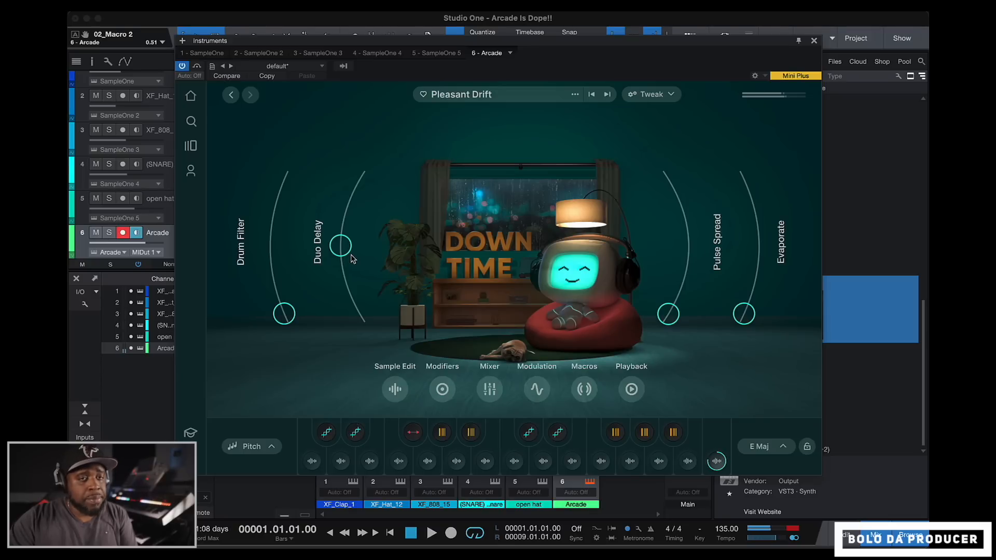
left_click_drag(351, 258, 345, 323)
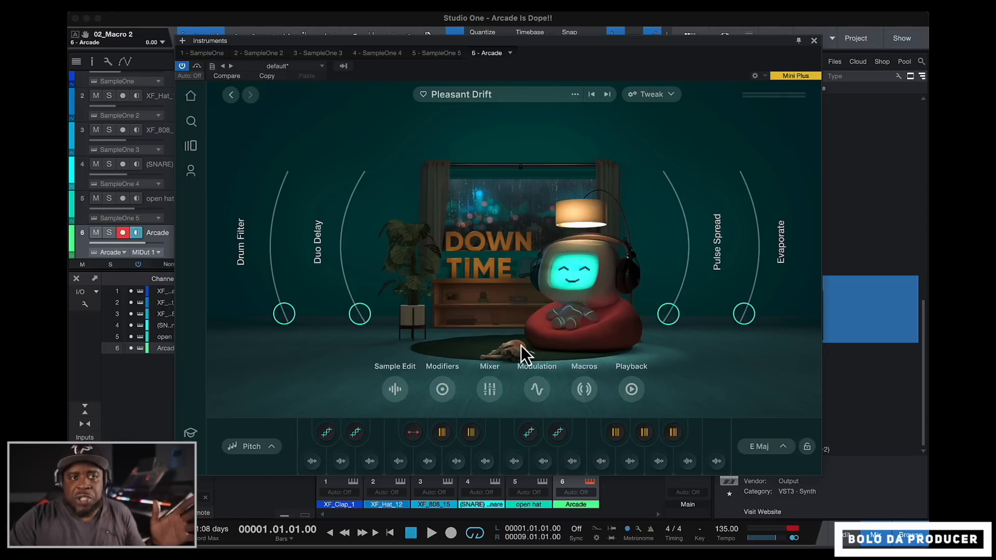
- Set the sampler's session key to C minor
left_click(784, 449)
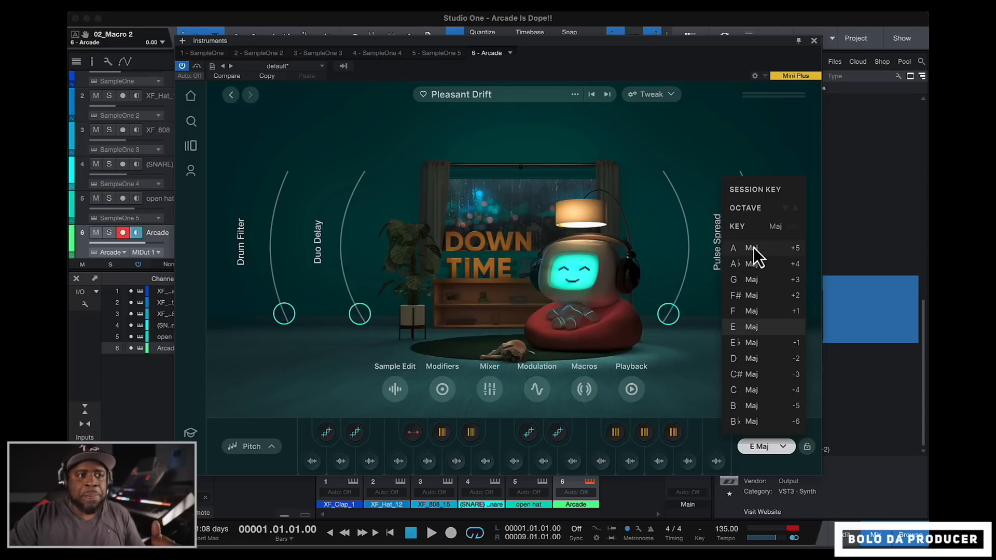
left_click(744, 391)
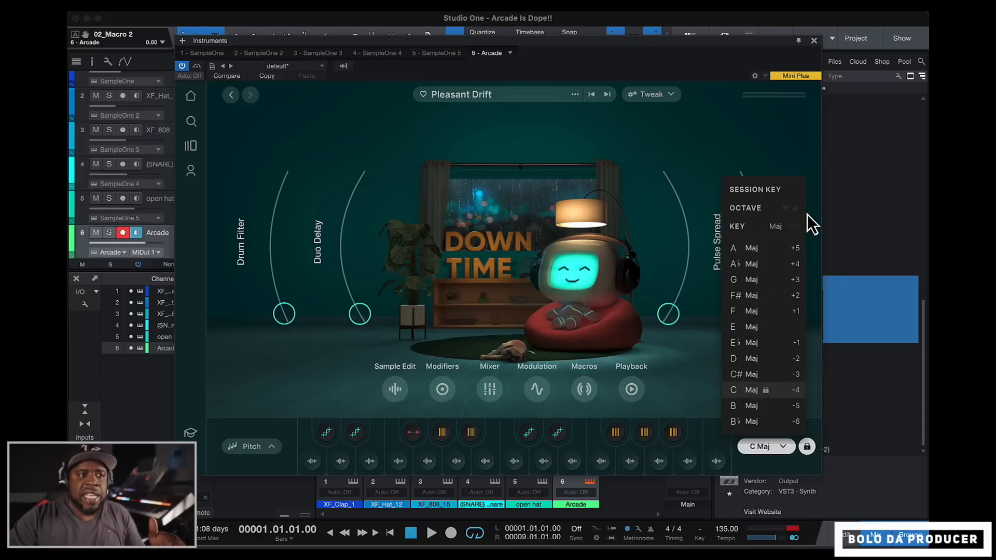
left_click(792, 229)
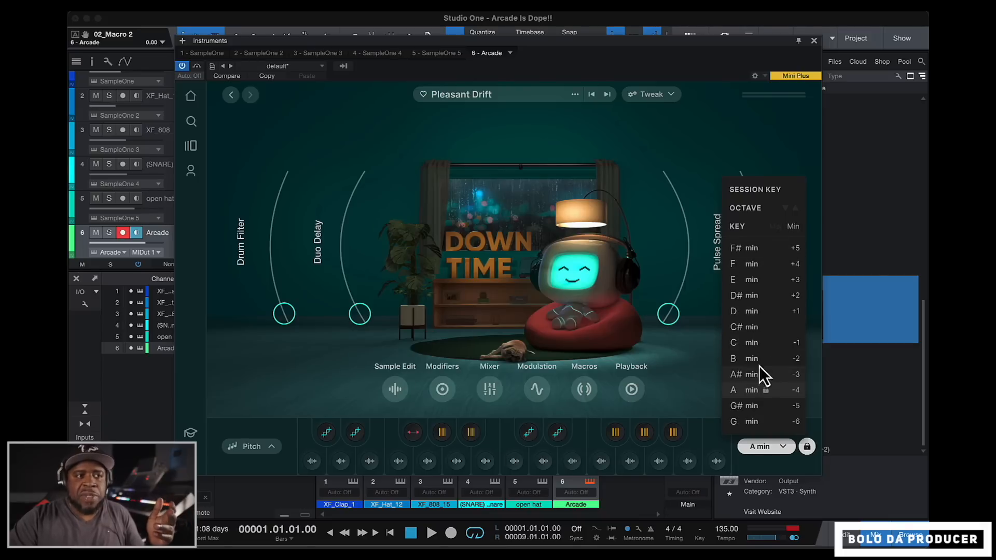
left_click(749, 343)
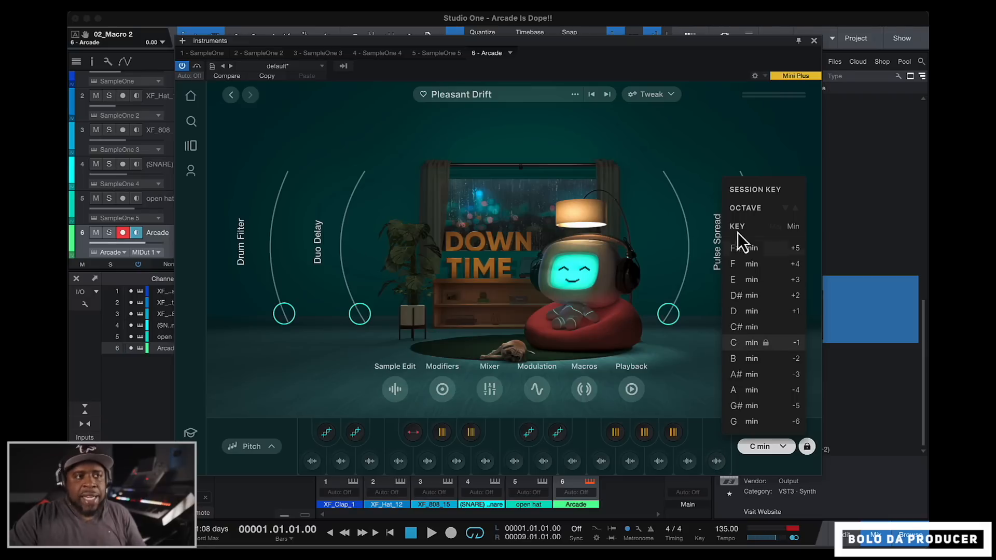
left_click(745, 134)
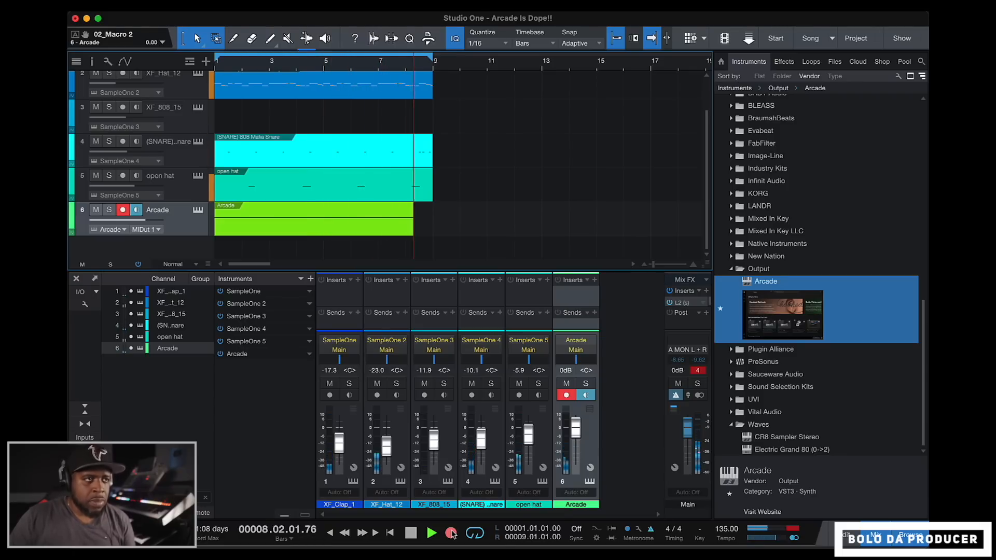
- Finish recording the eight-bar Arcade part and mix it down to a new audio track
key("space")
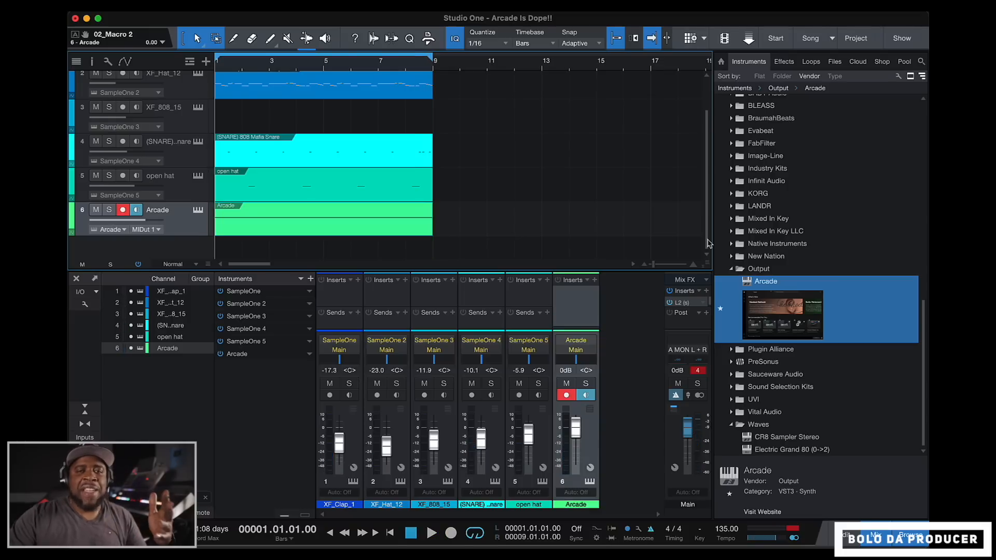
right_click(339, 225)
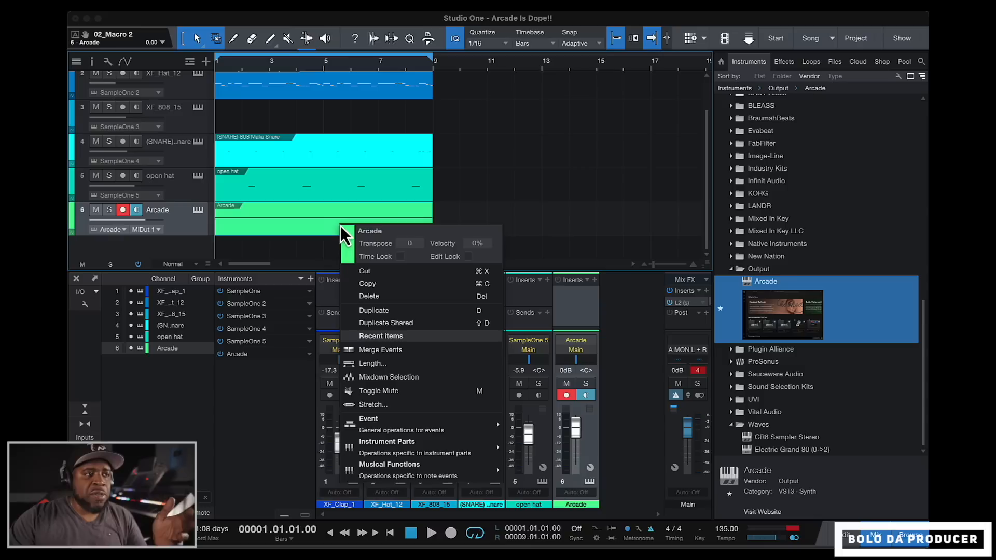
left_click(388, 377)
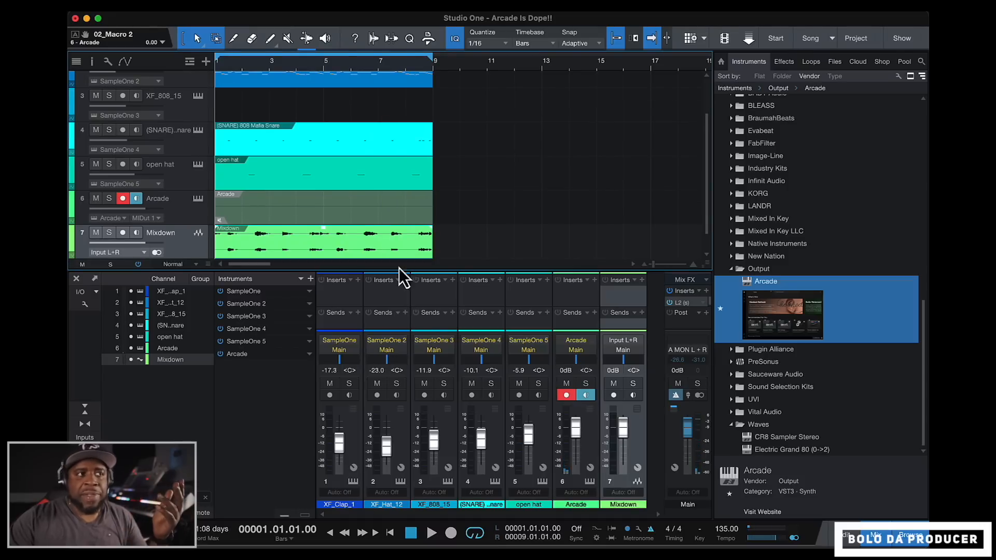
- Delete the muted Arcade part above the mixdown track and record a new eight-bar part on the Arcade track
left_click(387, 217)
key("Delete")
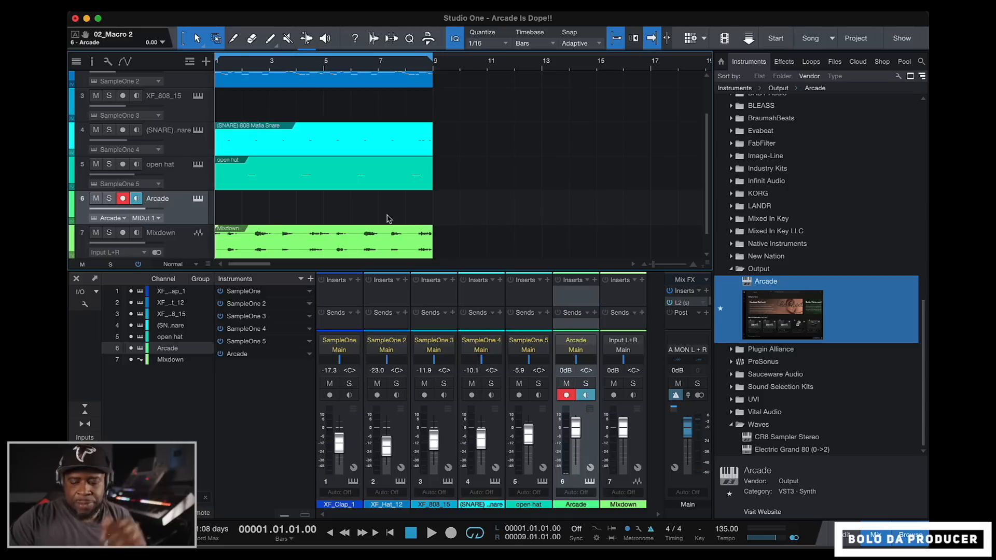
left_click(451, 534)
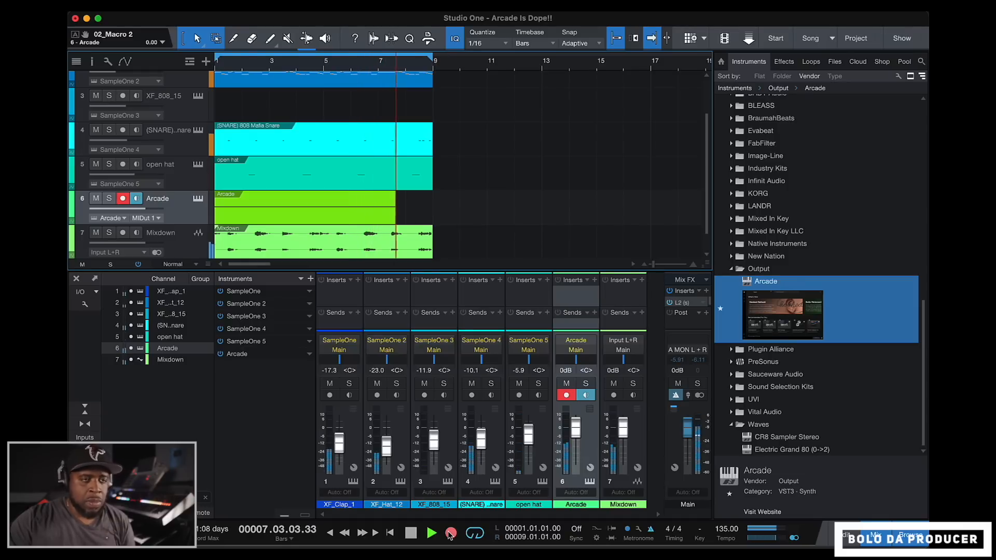
key("space")
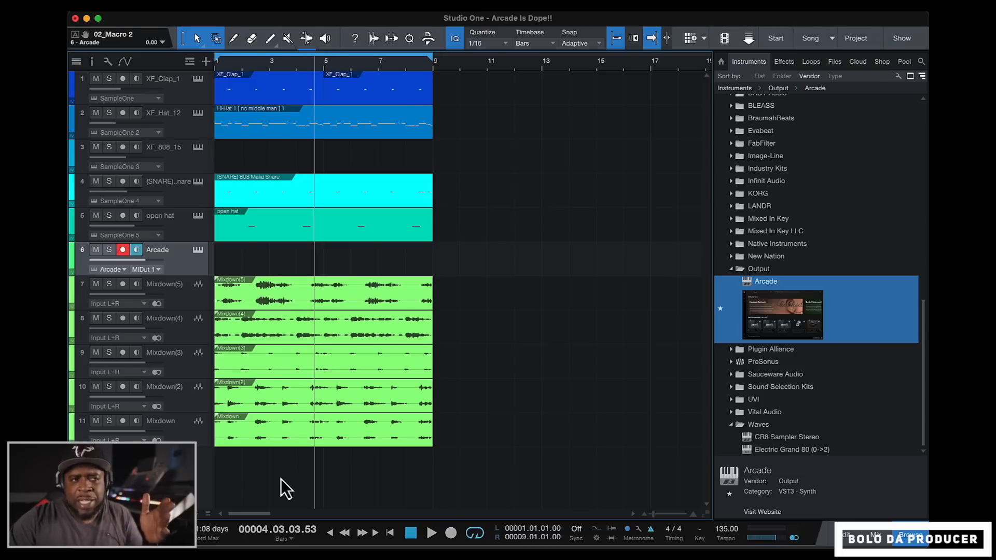
- Play the eight-bar arrangement from the start to hear the layered Arcade mixdowns with the drums and 808
left_click(411, 533)
key("space")
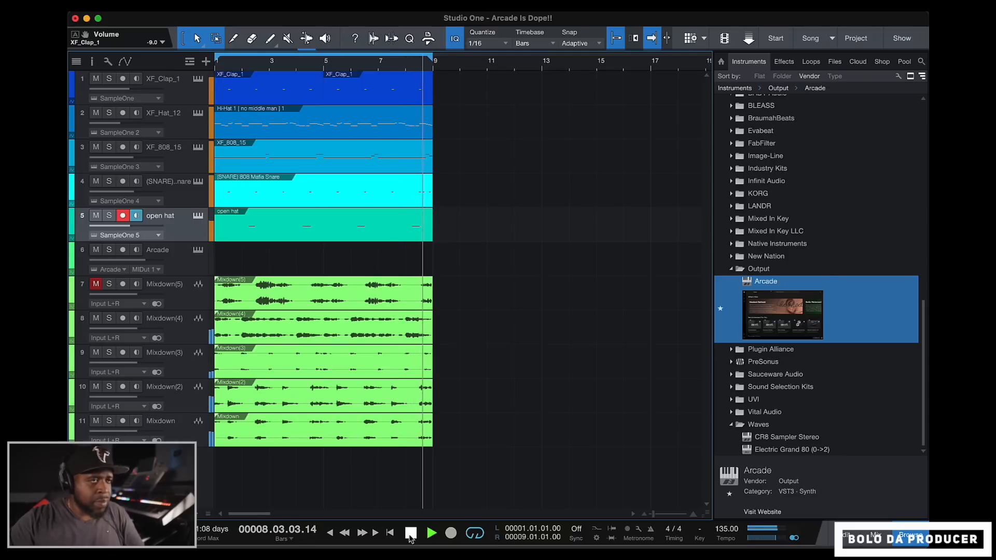
left_click(411, 533)
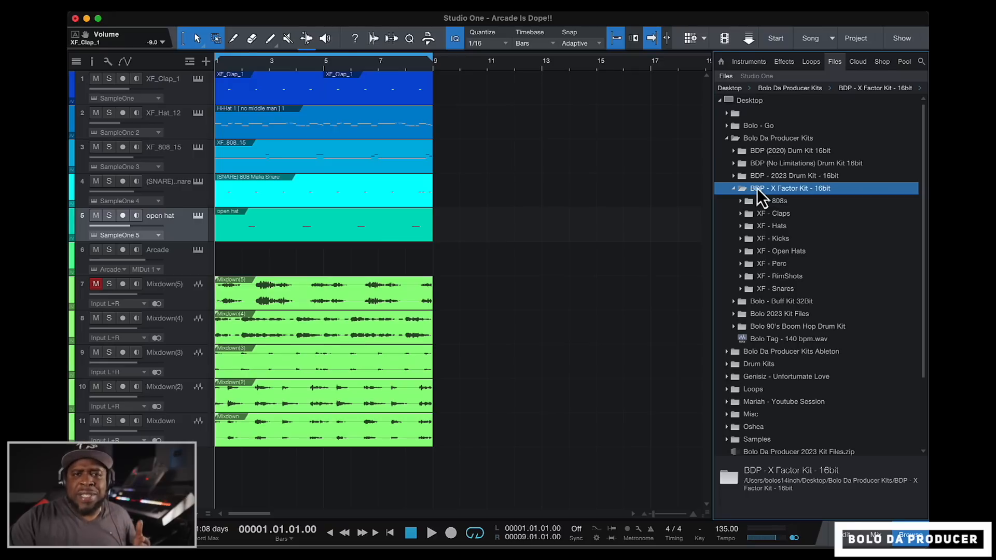
- Preview XF_Kick_1.wav from the XF - Kicks folder, load it onto a new sampler track and play the beat back
double_click(782, 242)
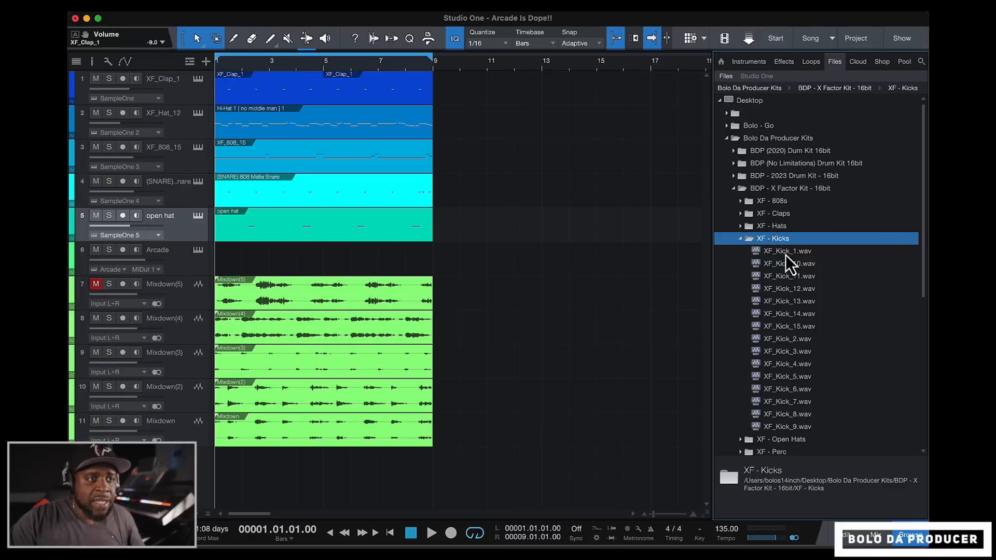
left_click(786, 254)
left_click(723, 510)
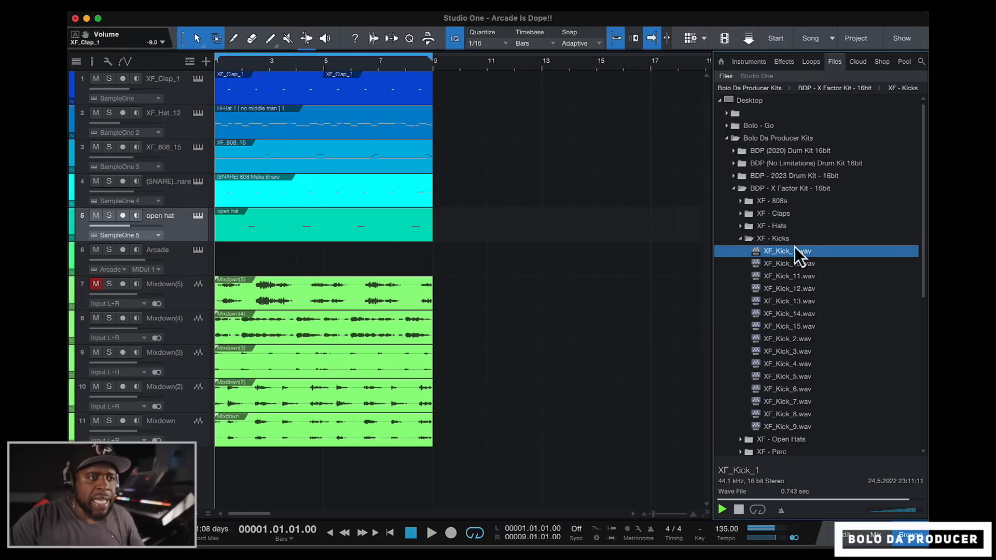
left_click_drag(762, 256, 666, 319)
key("space")
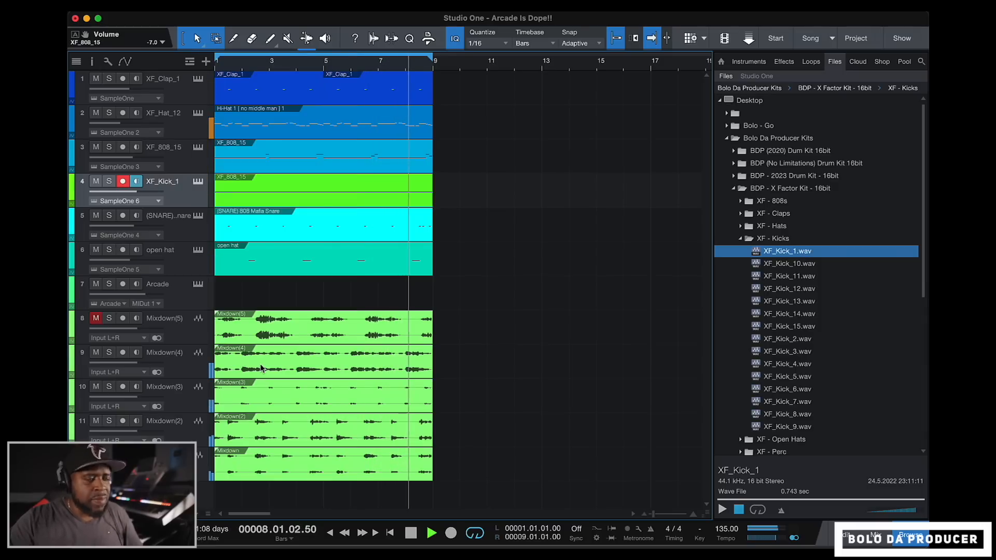
key("space")
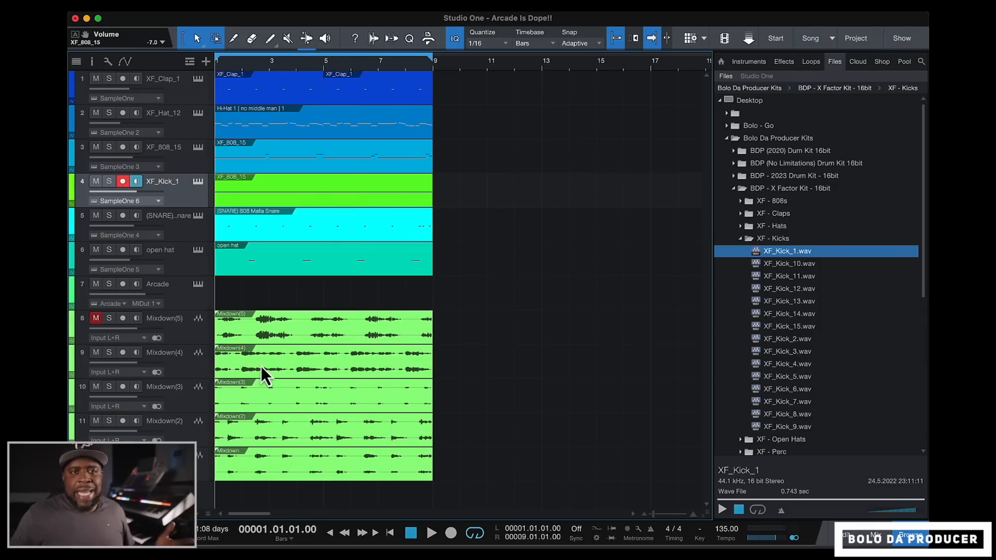